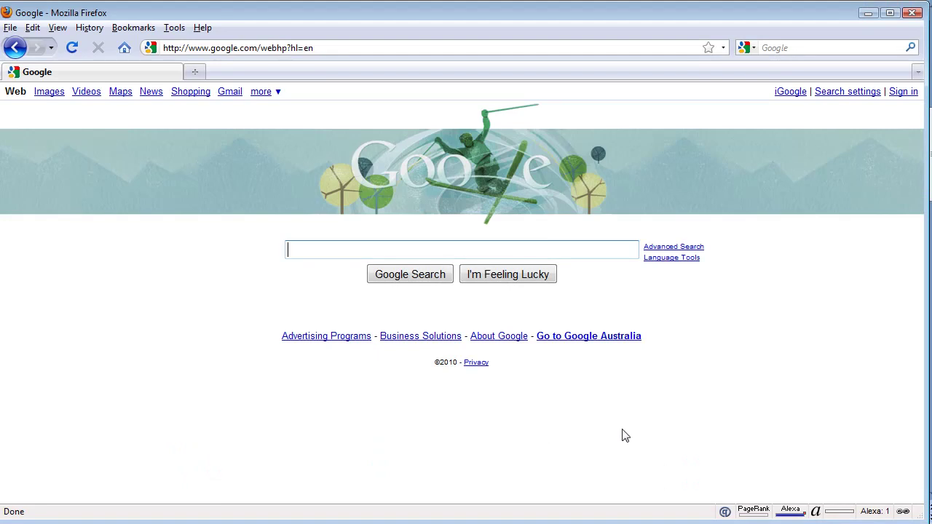
left_click(365, 46)
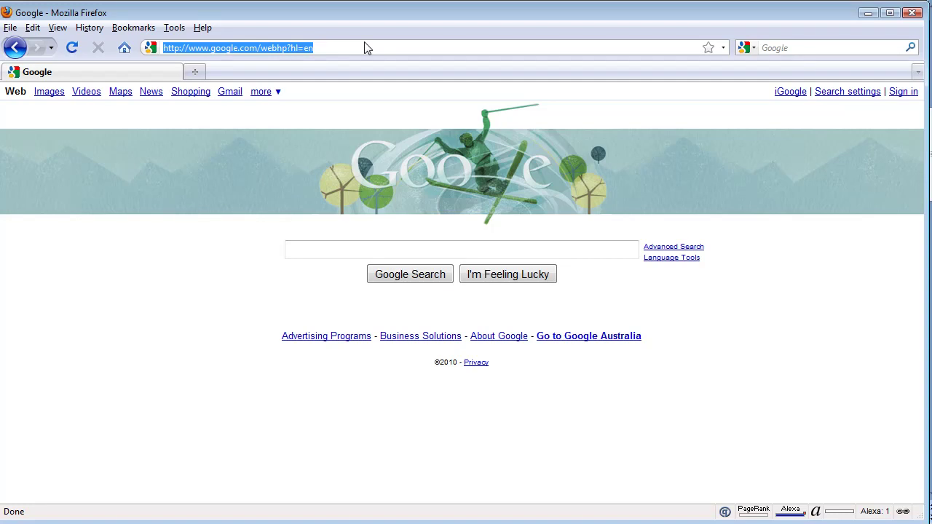
type("72")
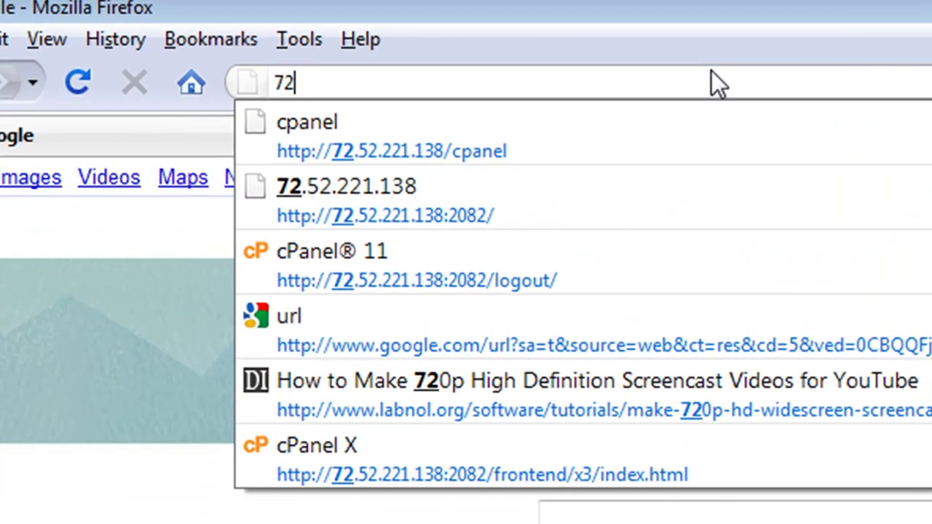
key("Down")
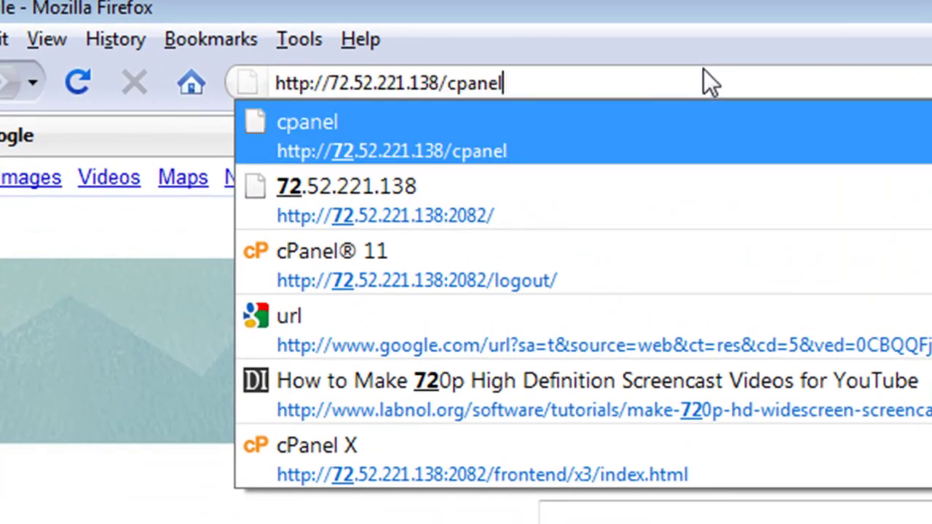
Replace the /cpanel ending of the address with the port :2082
left_click(699, 73)
key("Left")
key("Left")
key("Left")
key("Left")
key("Left")
key("Left")
key("Left")
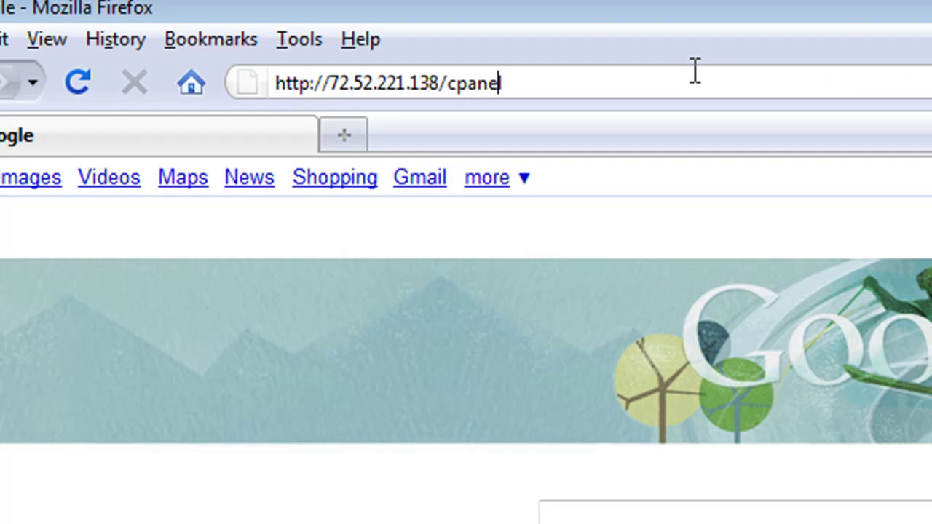
key("shift+End")
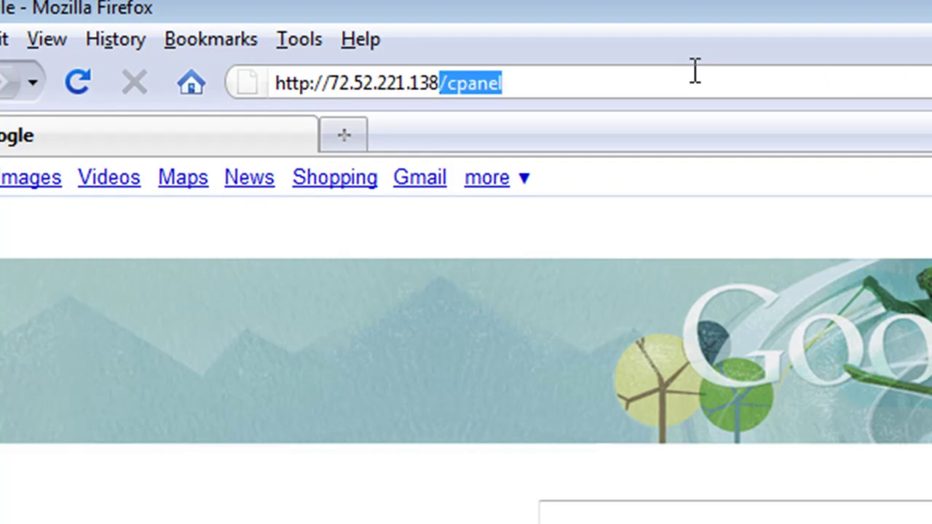
type(":2082")
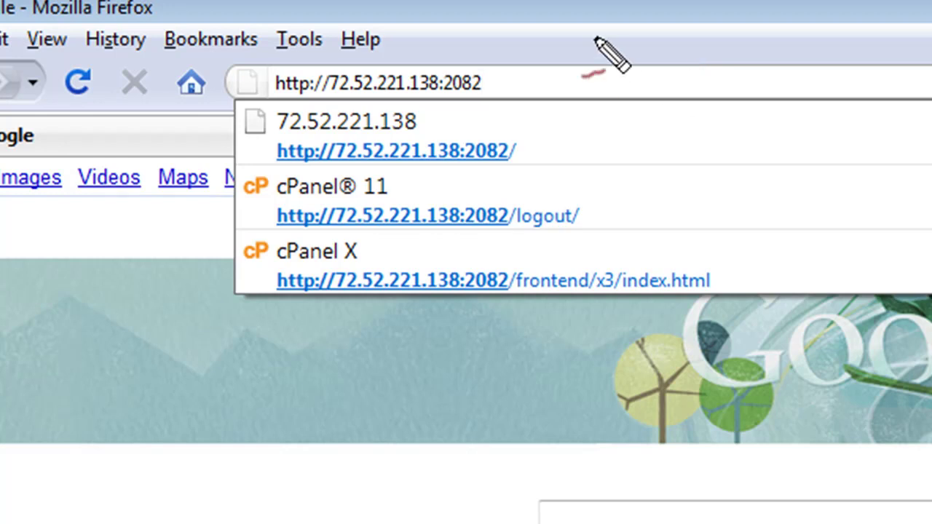
mouse_move(526, 34)
left_mouse_down()
mouse_move(390, 37)
mouse_move(284, 99)
mouse_move(551, 124)
mouse_move(520, 36)
left_mouse_up()
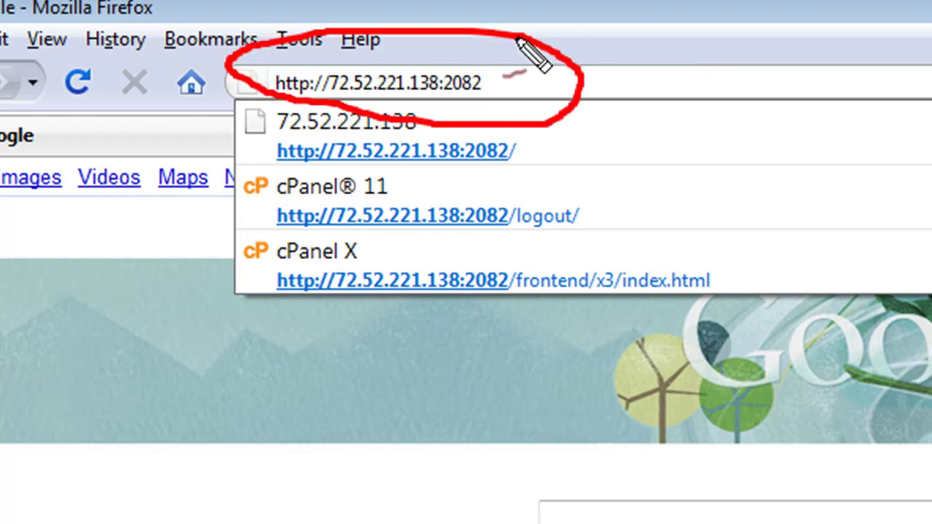
key("Escape")
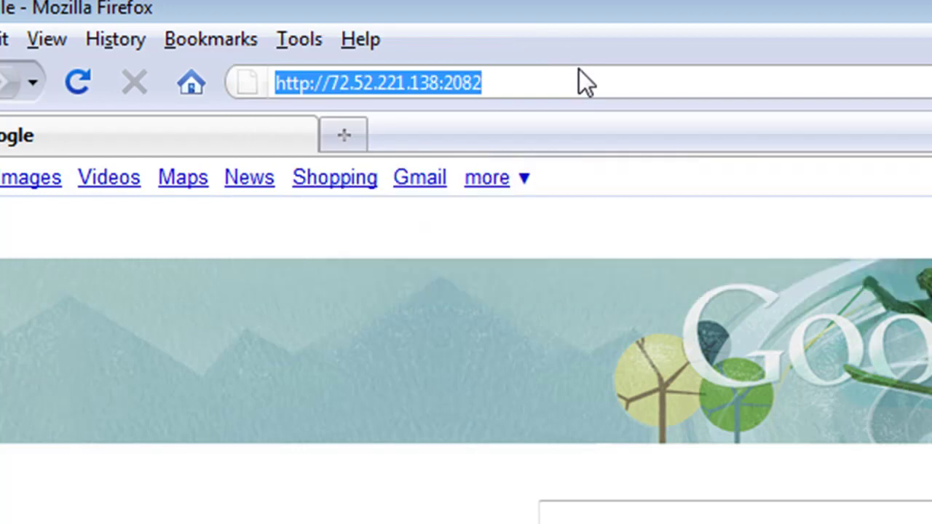
Replace the IP address and port with the domain form websiterenos.com/cpanel
left_click(579, 71)
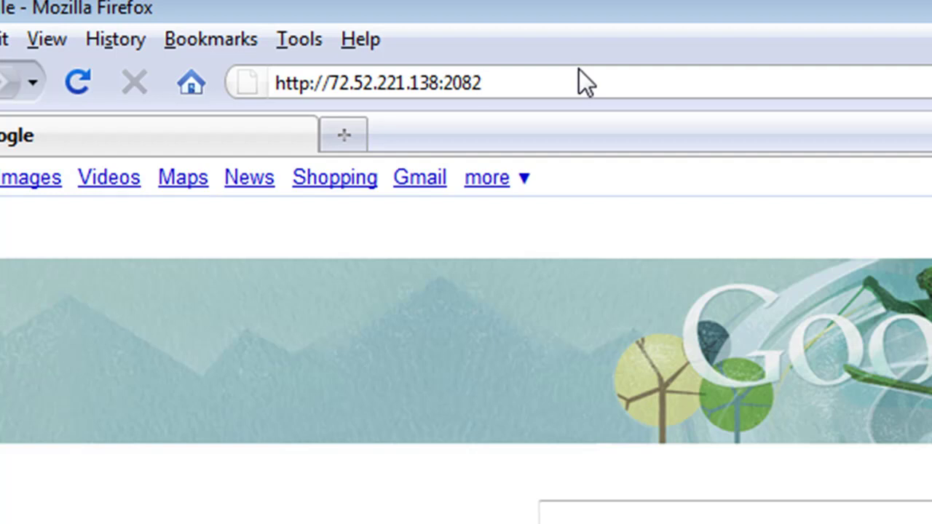
key("ctrl+shift+Left")
key("ctrl+shift+Left")
key("ctrl+shift+Left")
key("ctrl+shift+Left")
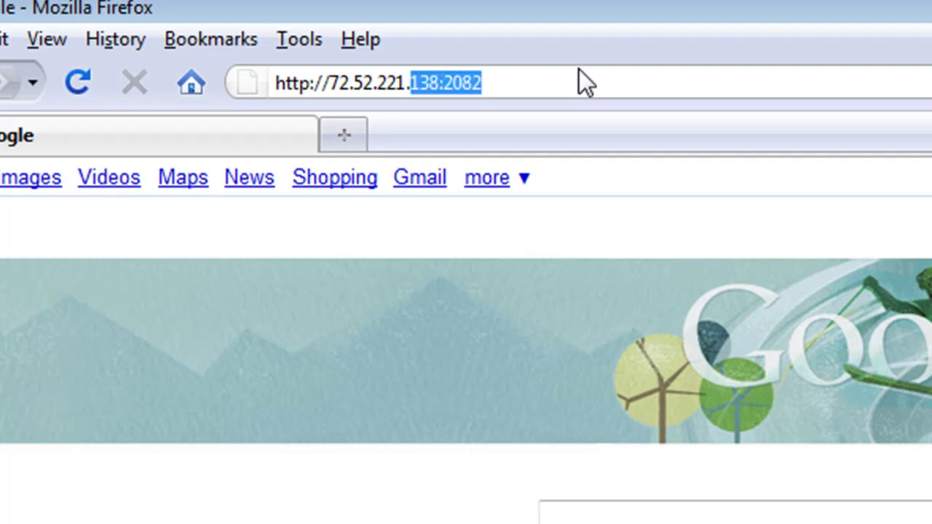
type("website")
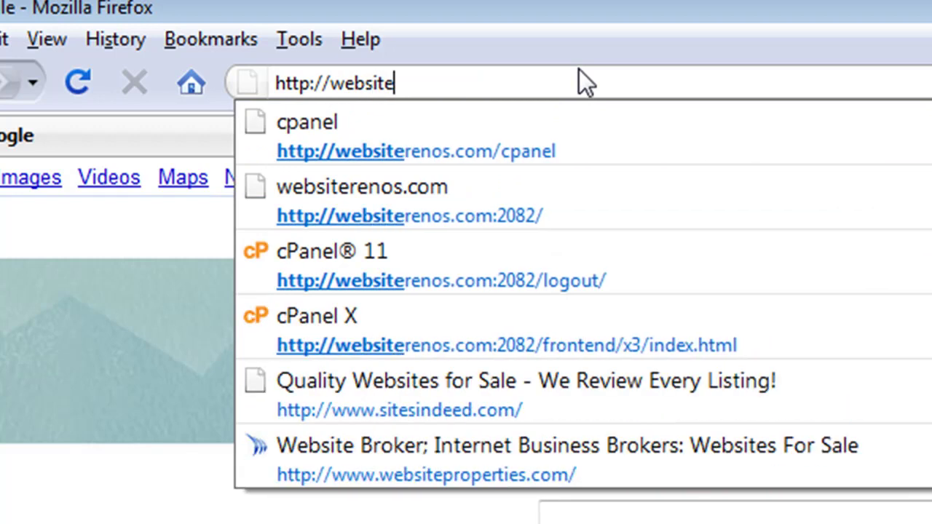
type("renos.com/")
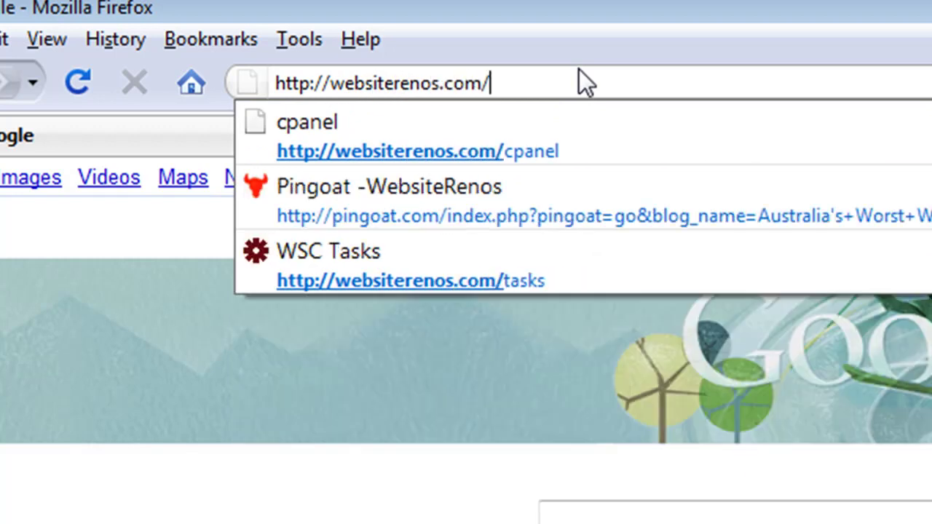
type("cpanel")
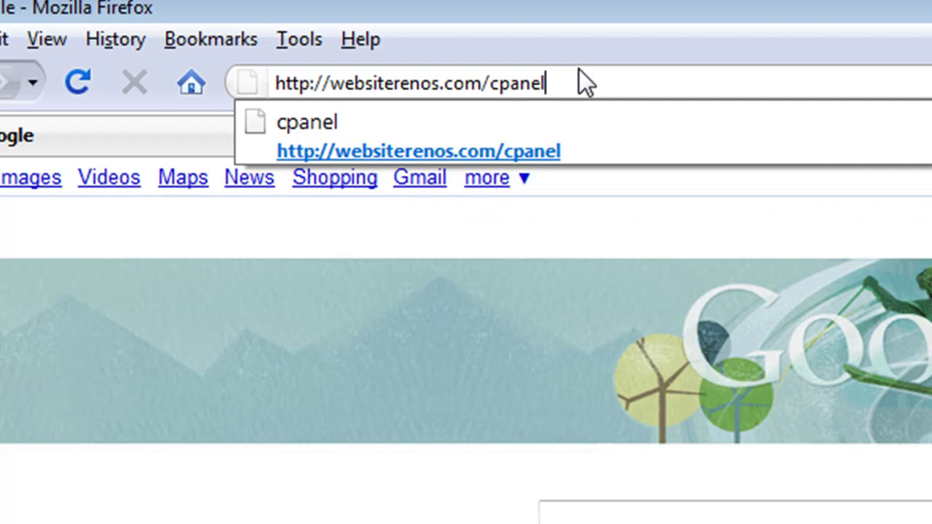
Replace /cpanel after the websiterenos.com domain with the port :2082
key("Left")
key("Left")
key("Left")
key("Left")
key("Left")
key("Left")
key("Left")
key("shift+End")
type(":")
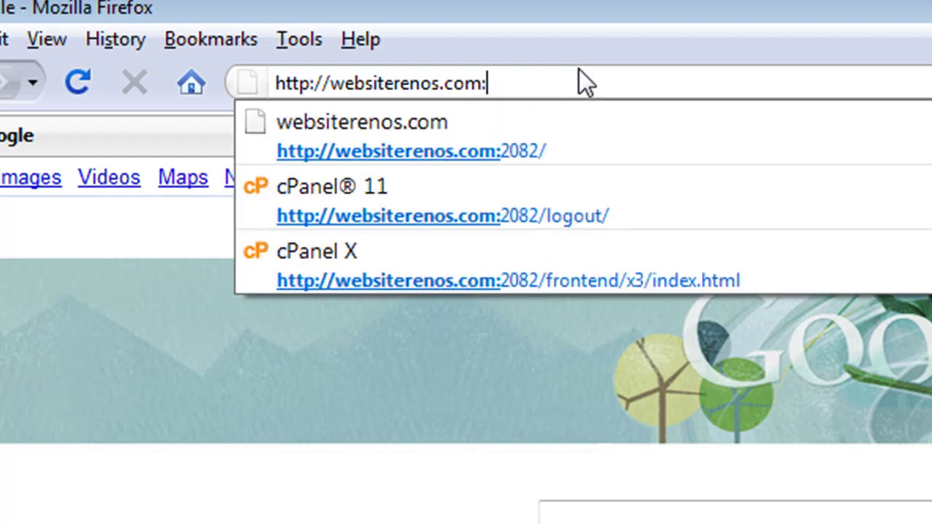
type("2082")
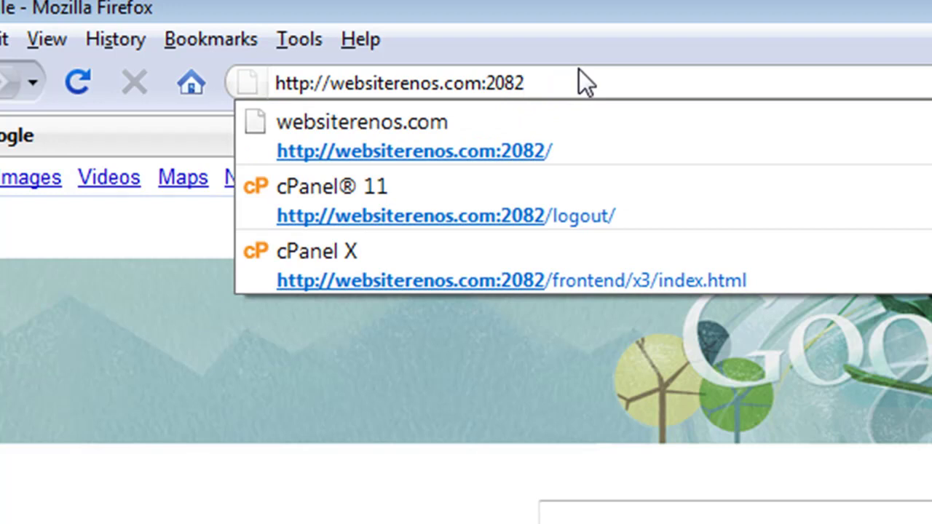
key("ctrl+shift+Left")
key("ctrl+shift+Left")
key("ctrl+shift+Left")
key("ctrl+shift+Left")
key("ctrl+shift+Right")
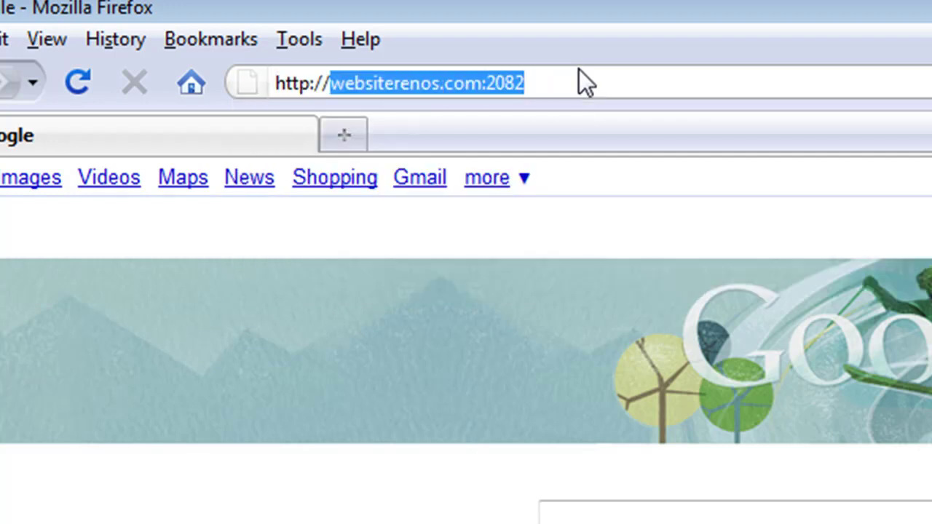
type("72")
key("Down")
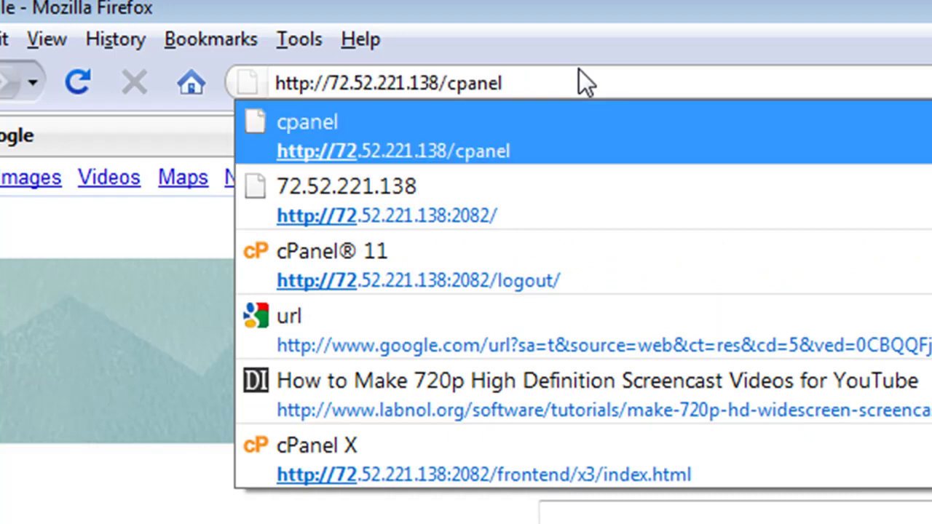
key("Return")
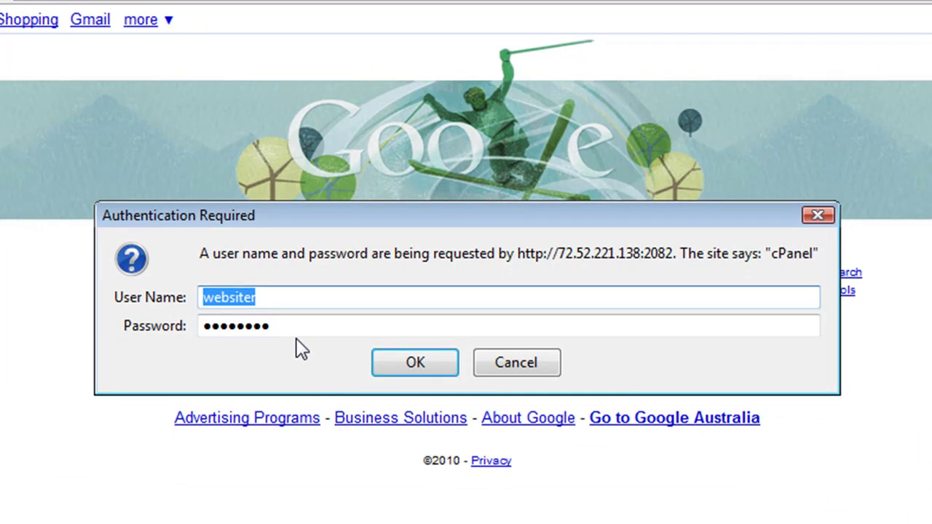
left_click(429, 353)
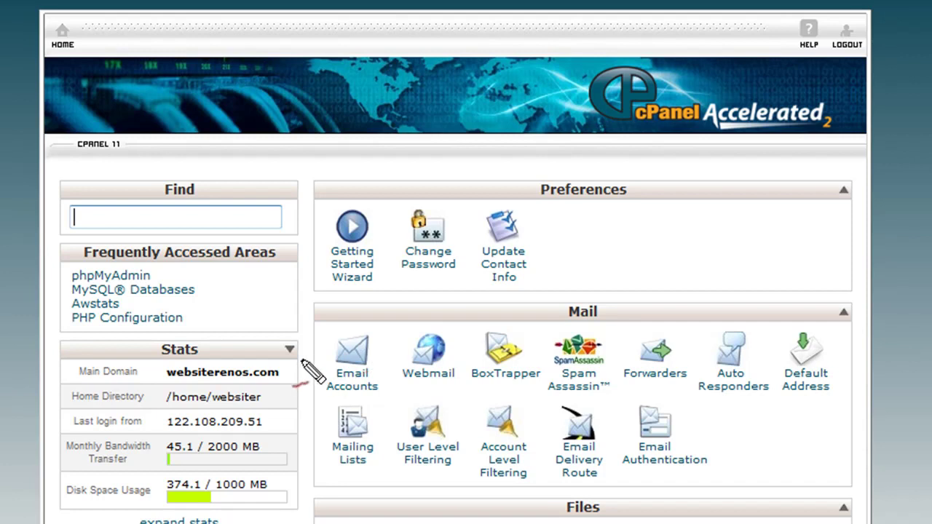
Expand the account's Stats and examine the usage, limits and server details it lists
mouse_move(305, 357)
left_mouse_down()
mouse_move(133, 327)
mouse_move(46, 427)
mouse_move(109, 521)
mouse_move(323, 503)
mouse_move(309, 372)
left_mouse_up()
key("Escape")
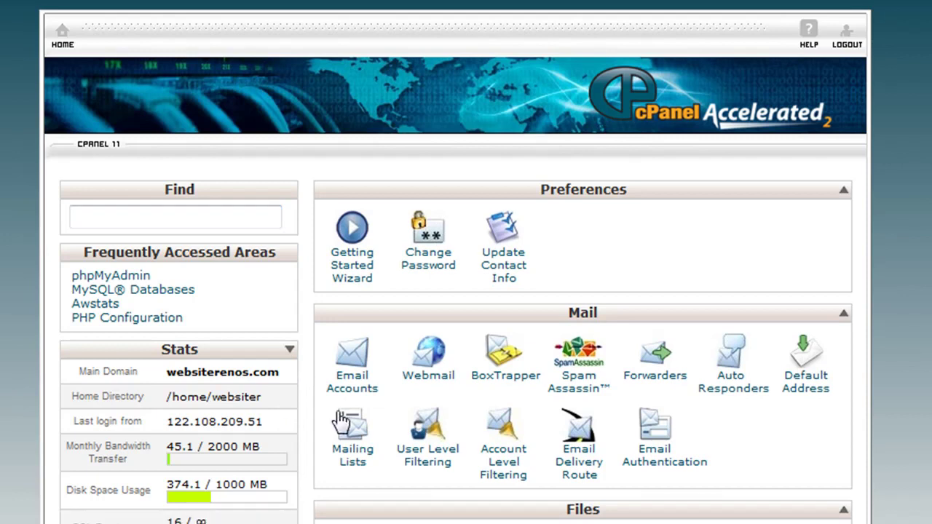
scroll(338, 412, "down", 3)
scroll(338, 411, "down", 2)
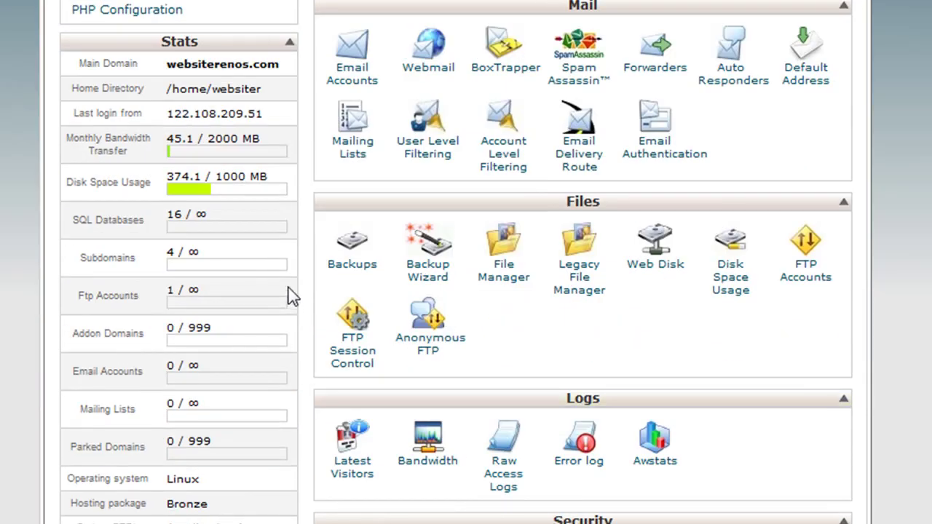
scroll(280, 209, "down", 3)
scroll(280, 211, "down", 2)
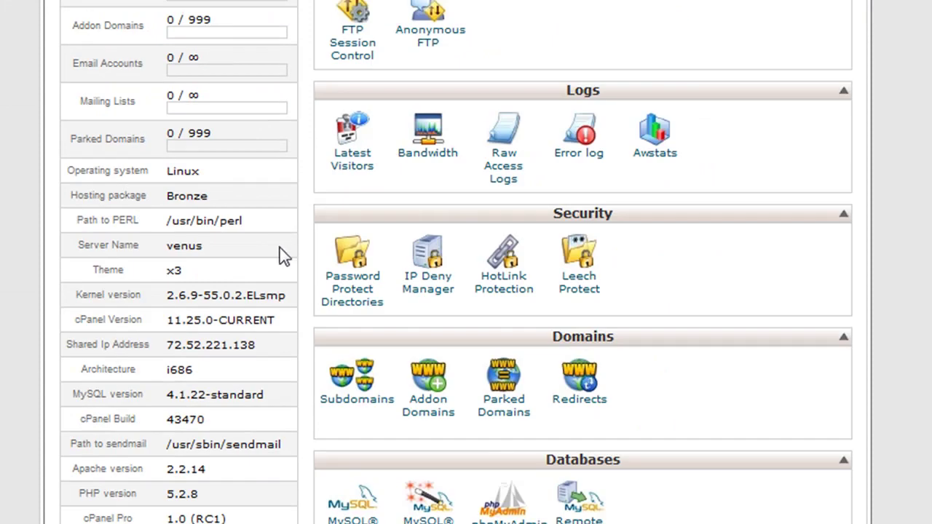
scroll(284, 269, "up", 9)
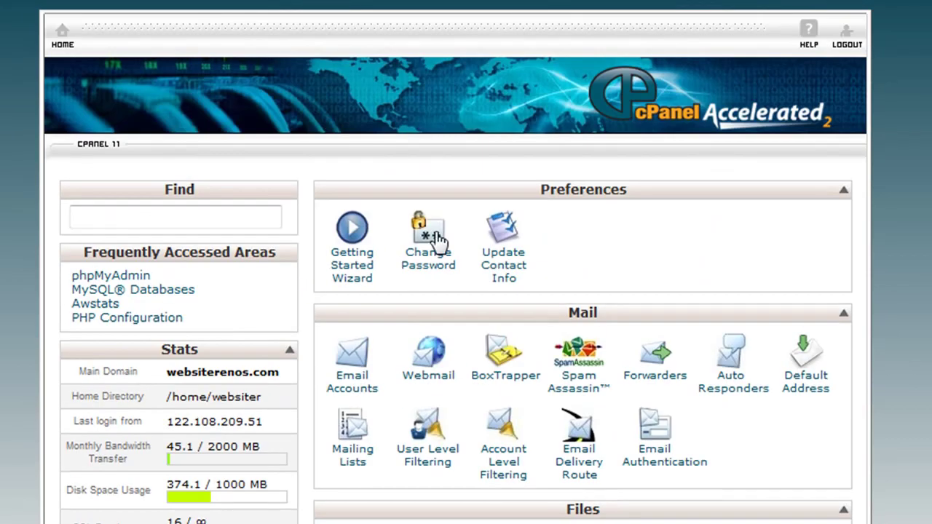
Review the options offered in the Preferences and Mail sections of the cPanel home page
mouse_move(672, 196)
left_mouse_down()
mouse_move(531, 261)
mouse_move(575, 271)
left_mouse_up()
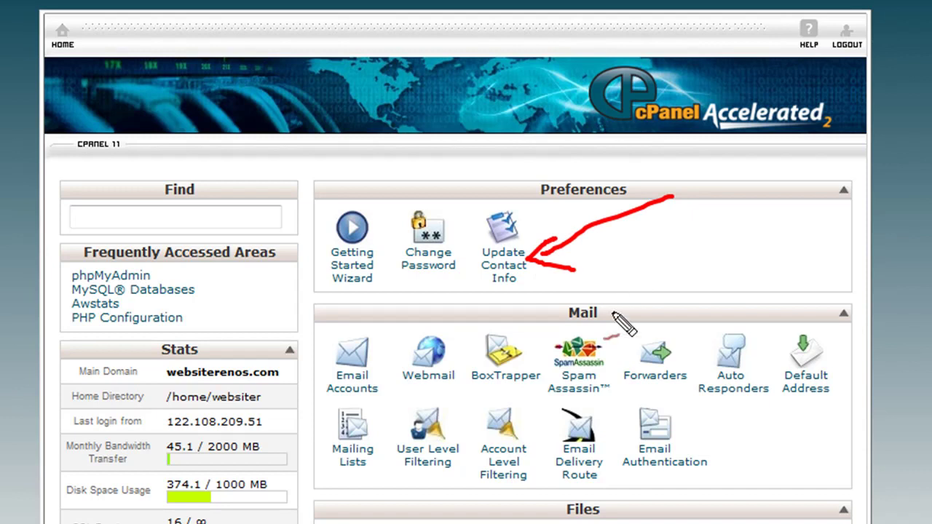
key("Escape")
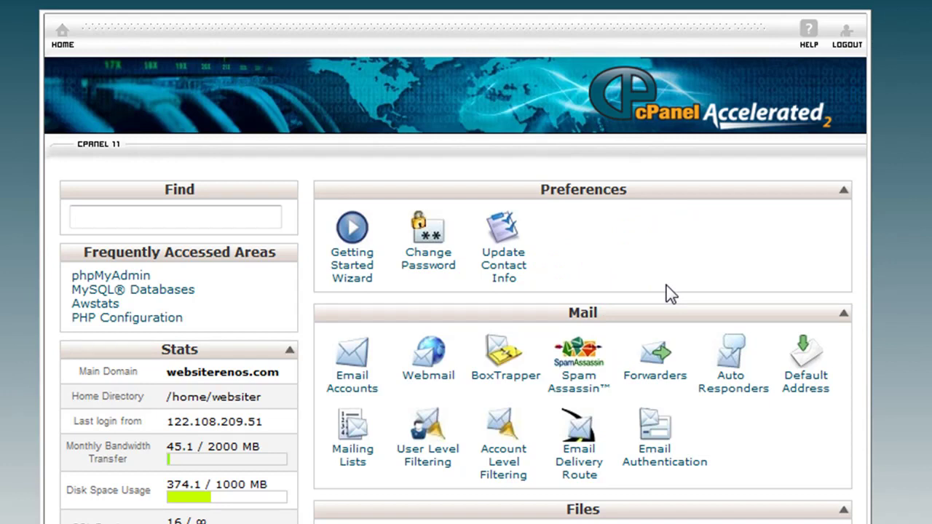
key("ctrl+2")
mouse_move(562, 246)
left_mouse_down()
mouse_move(650, 228)
mouse_move(548, 237)
mouse_move(571, 244)
left_mouse_up()
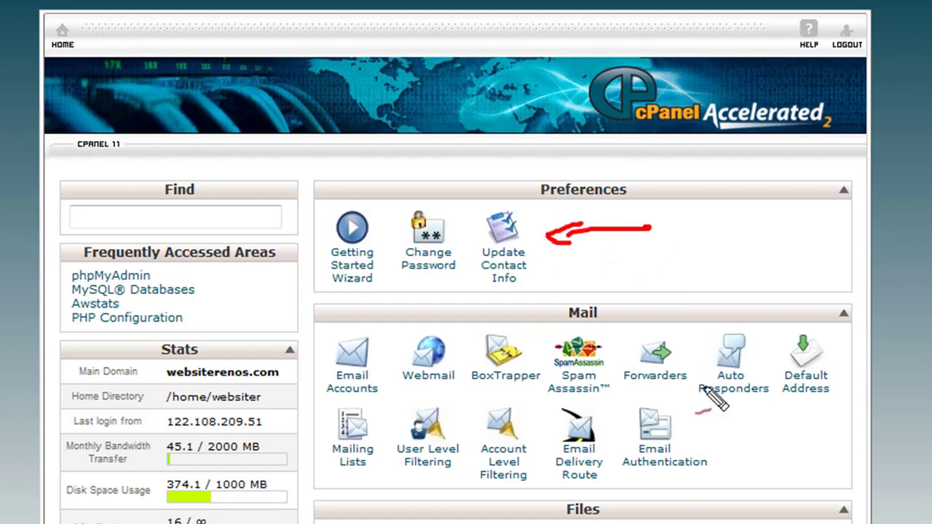
left_click_drag(732, 442, 813, 439)
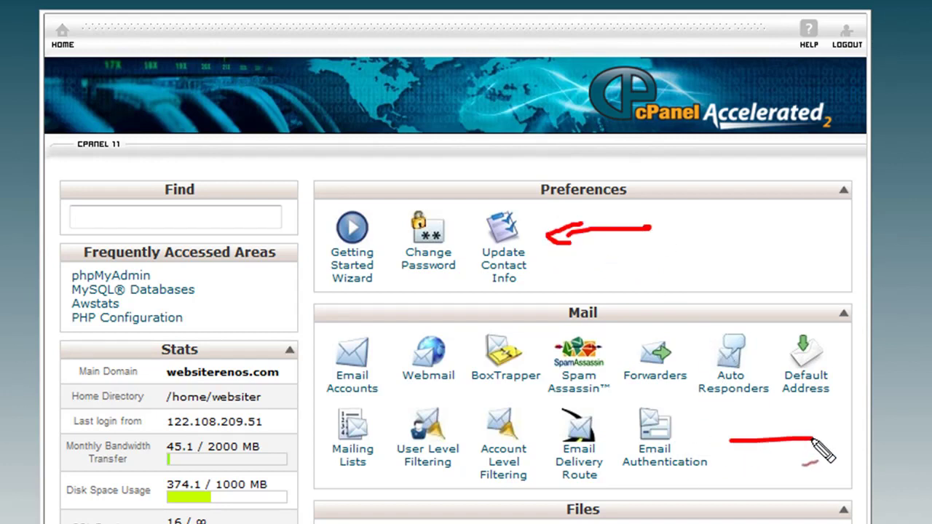
mouse_move(746, 424)
left_mouse_down()
mouse_move(715, 440)
mouse_move(758, 448)
left_mouse_up()
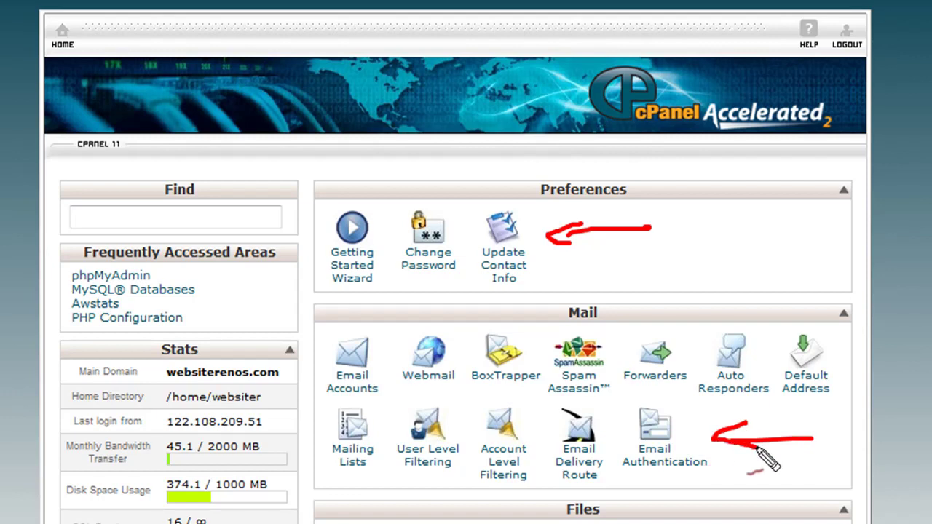
key("Escape")
Review the tools offered in the Files and Logs sections, including Awstats
scroll(736, 421, "down", 3)
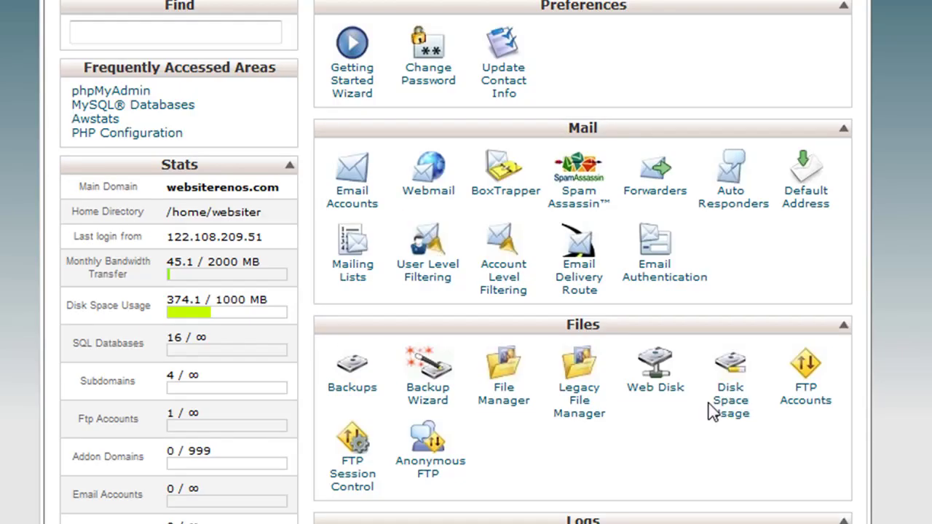
mouse_move(661, 432)
left_mouse_down()
mouse_move(743, 443)
mouse_move(644, 440)
mouse_move(674, 451)
left_mouse_up()
key("Escape")
scroll(676, 455, "down", 3)
key("ctrl+2")
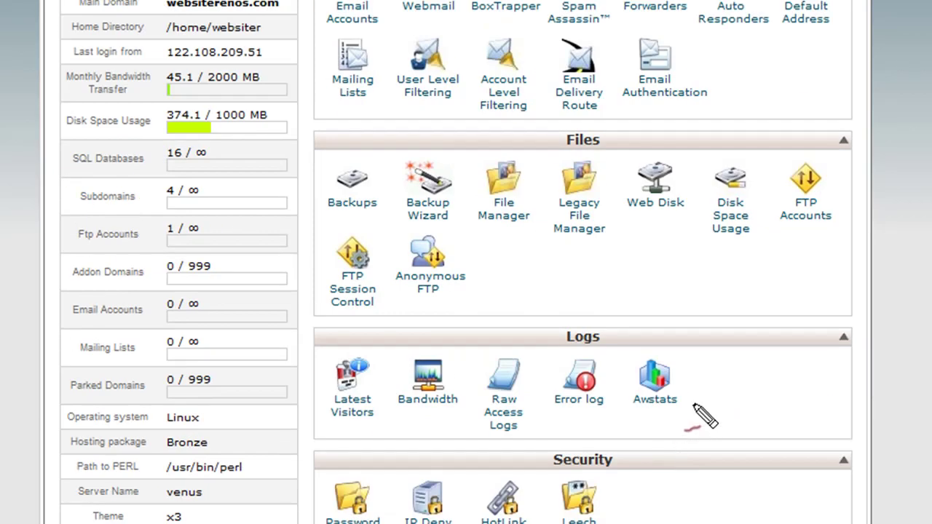
mouse_move(693, 404)
left_mouse_down()
mouse_move(736, 404)
mouse_move(683, 414)
mouse_move(714, 421)
left_mouse_up()
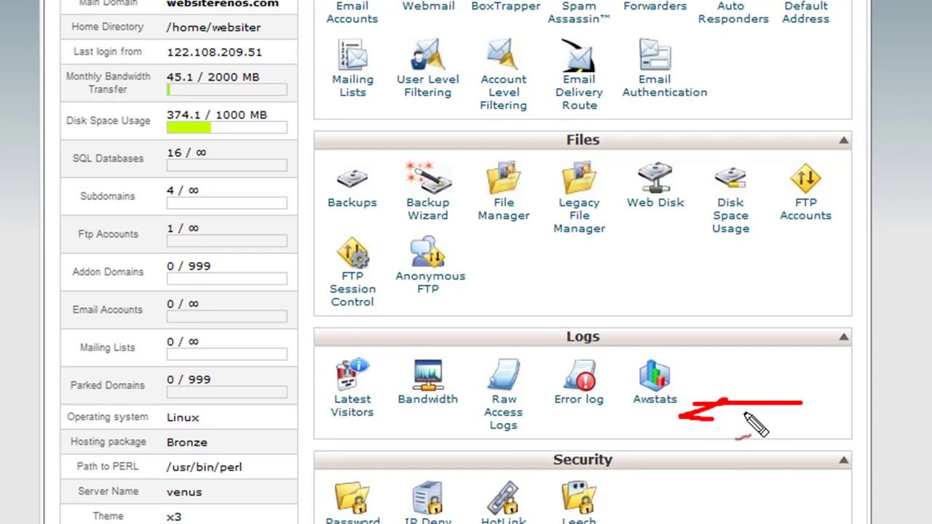
key("Escape")
Review the tools offered in the Security and Domains sections
scroll(745, 421, "down", 2)
key("ctrl+2")
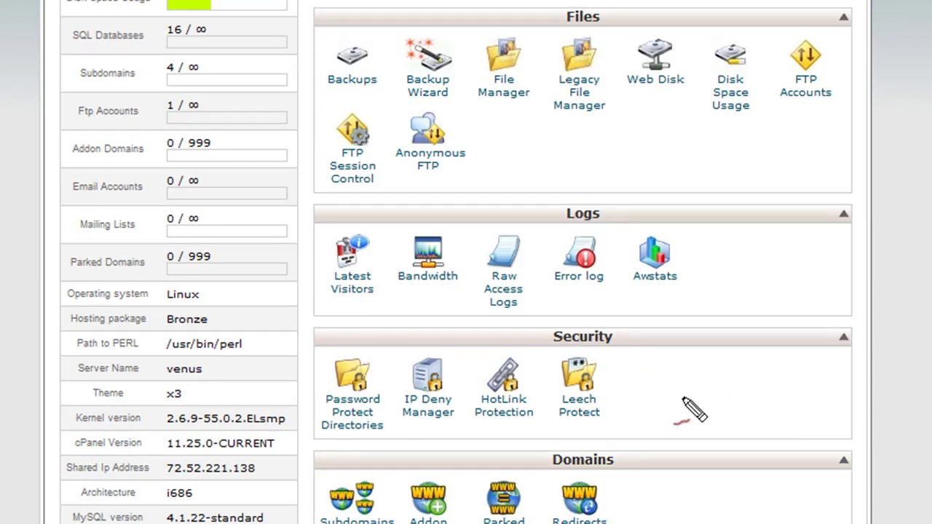
left_click_drag(650, 400, 776, 398)
left_click_drag(705, 385, 700, 409)
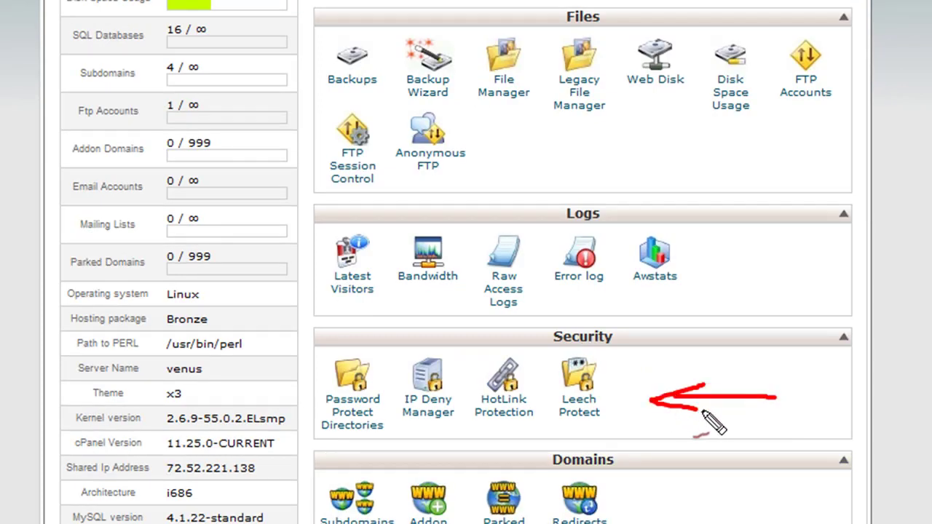
key("Escape")
scroll(676, 351, "down", 2)
key("ctrl+2")
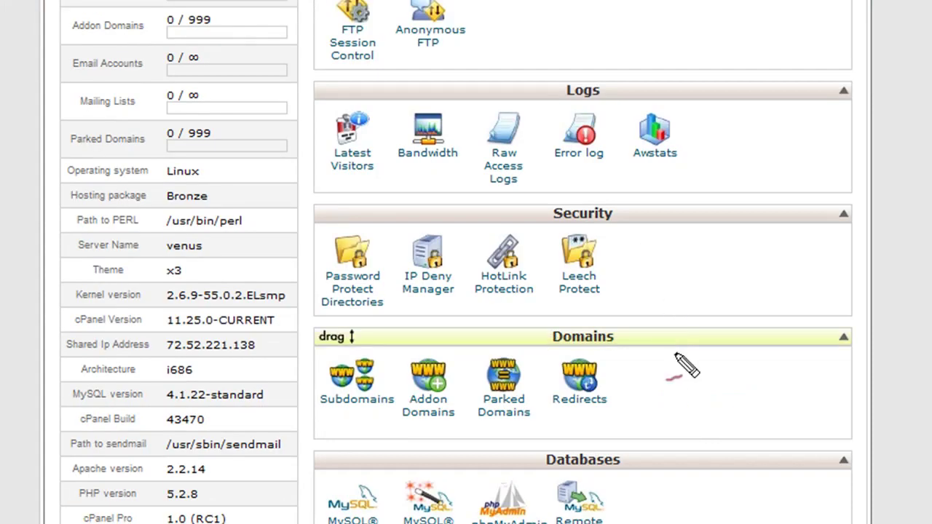
mouse_move(676, 380)
left_mouse_down()
mouse_move(749, 378)
mouse_move(681, 373)
mouse_move(715, 402)
left_mouse_up()
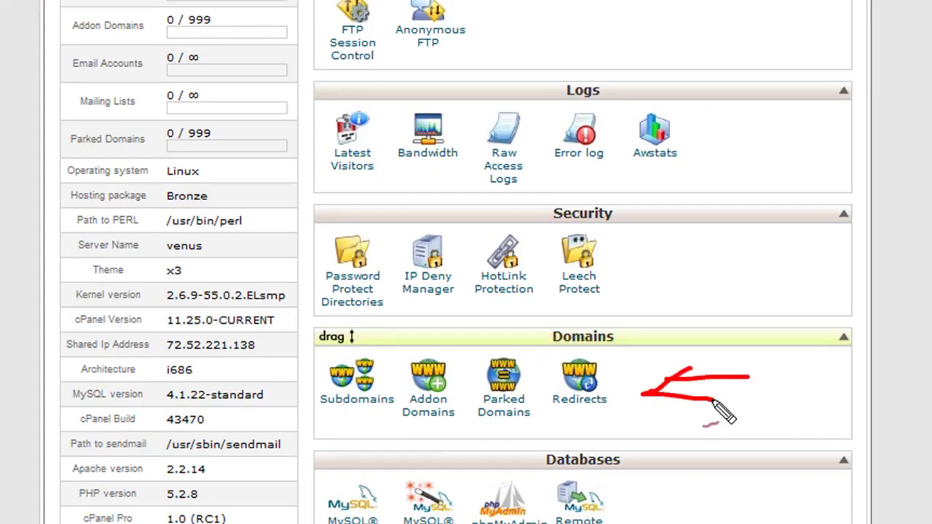
Review the MySQL and phpMyAdmin tools offered in the Databases section of the cPanel home page
key("Escape")
scroll(677, 374, "down", 2)
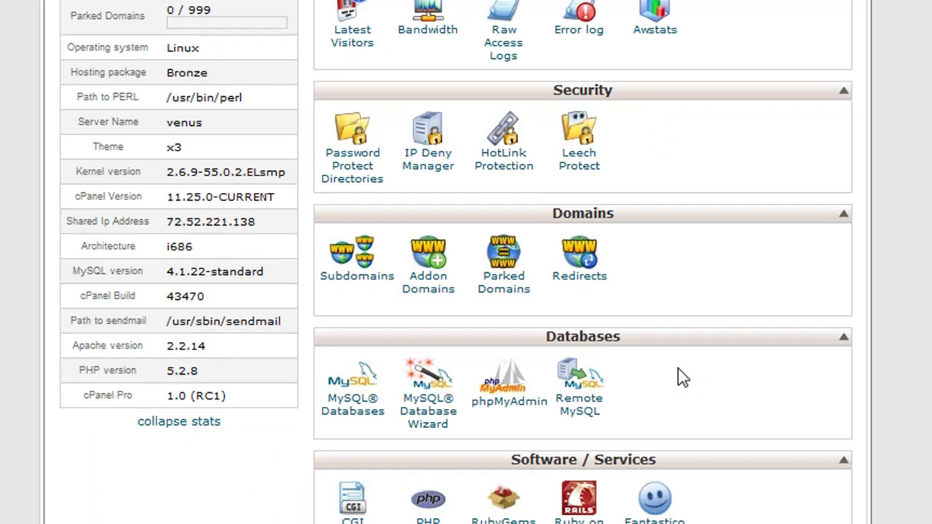
key("ctrl+2")
left_click_drag(654, 381, 758, 384)
left_click_drag(685, 370, 641, 379)
left_click_drag(641, 380, 685, 397)
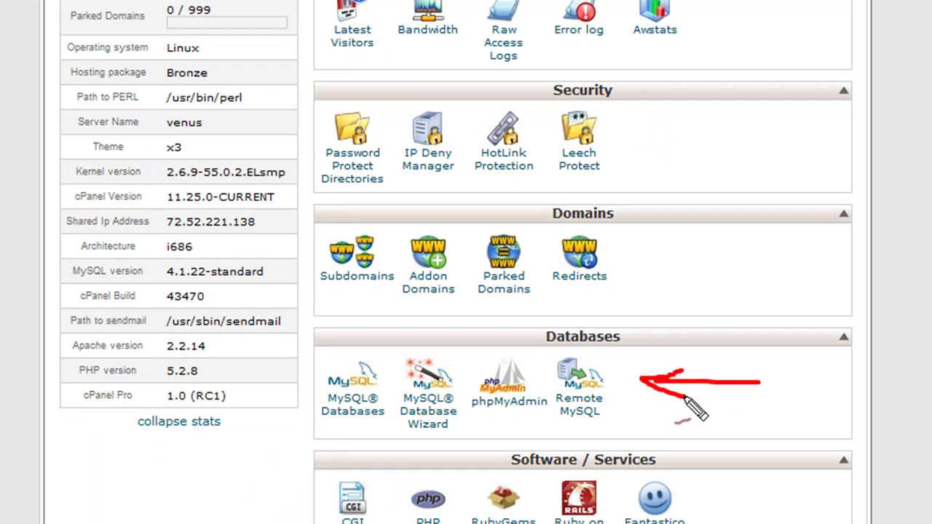
key("Escape")
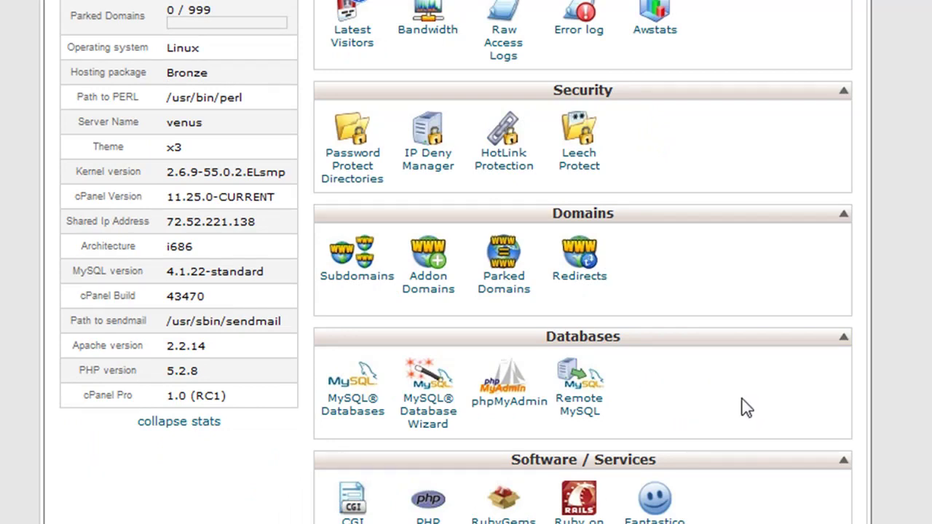
Review the tools offered in the Software / Services section, including Fantastico De Luxe
scroll(745, 402, "down", 4)
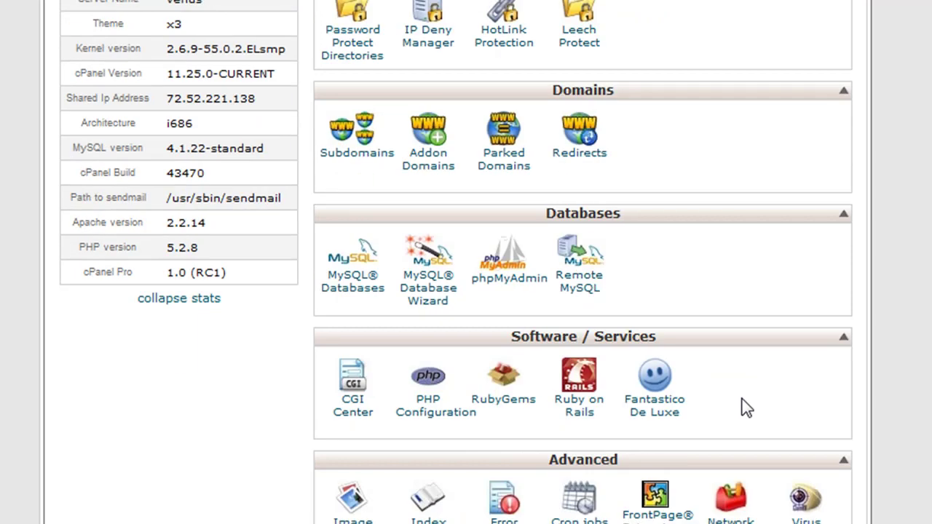
key("ctrl+2")
mouse_move(700, 310)
left_mouse_down()
mouse_move(743, 266)
mouse_move(703, 296)
mouse_move(731, 304)
left_mouse_up()
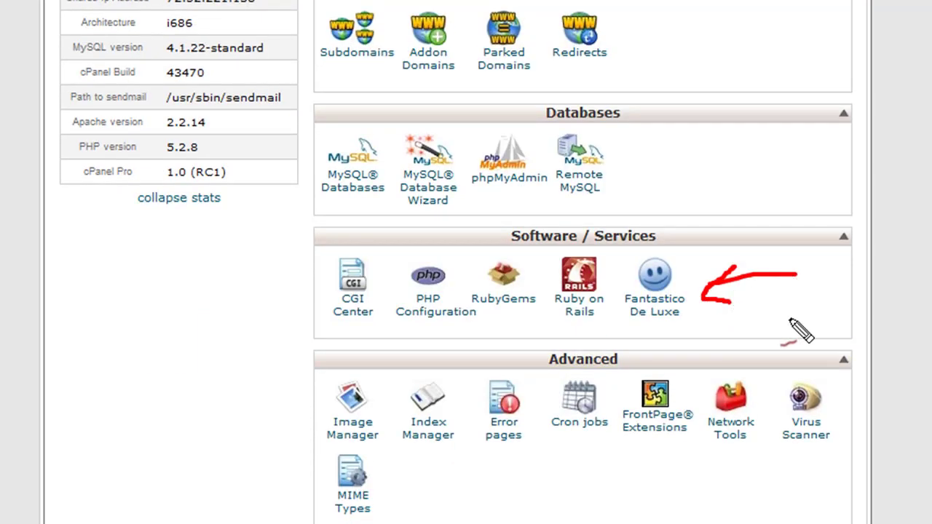
key("Escape")
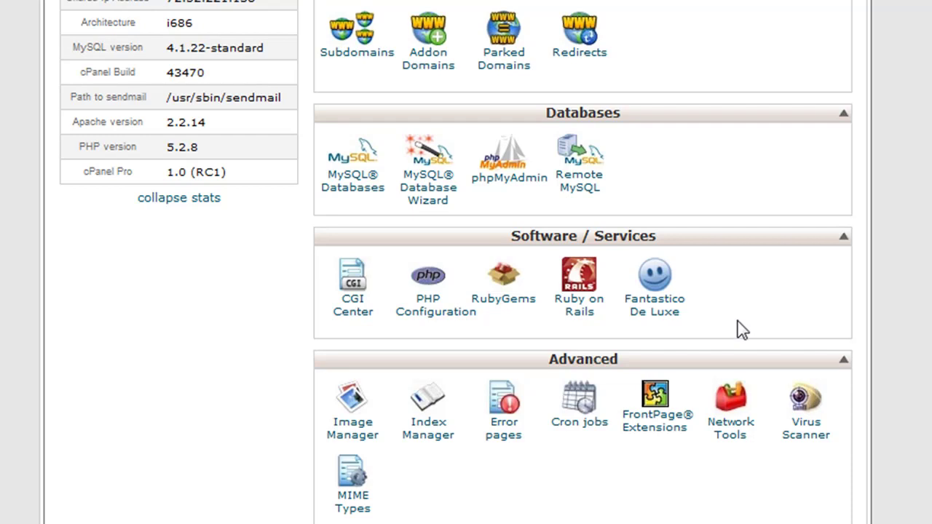
Review the tools offered in the Advanced section, and return toward the upper sections of the home page
key("ctrl+2")
mouse_move(589, 468)
left_mouse_down()
mouse_move(578, 470)
mouse_move(591, 469)
left_mouse_up()
left_click_drag(563, 467, 659, 501)
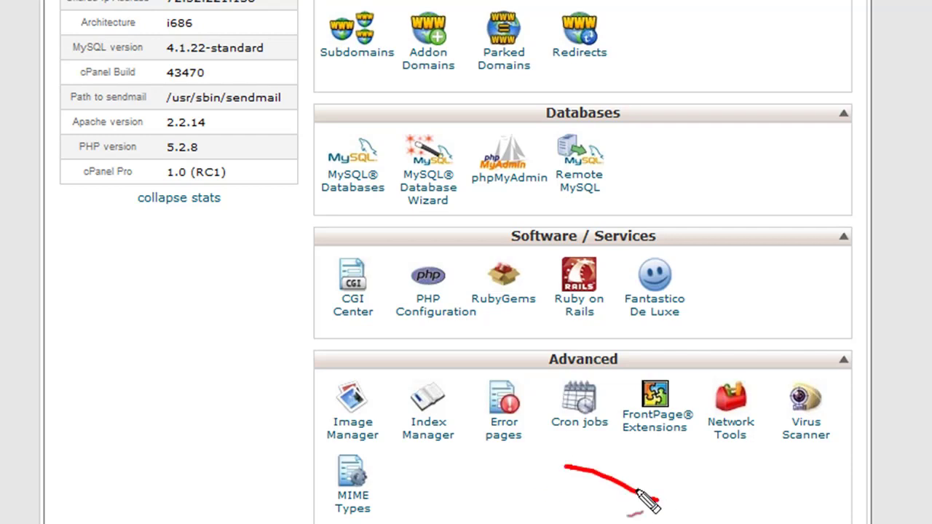
left_click_drag(586, 462, 565, 484)
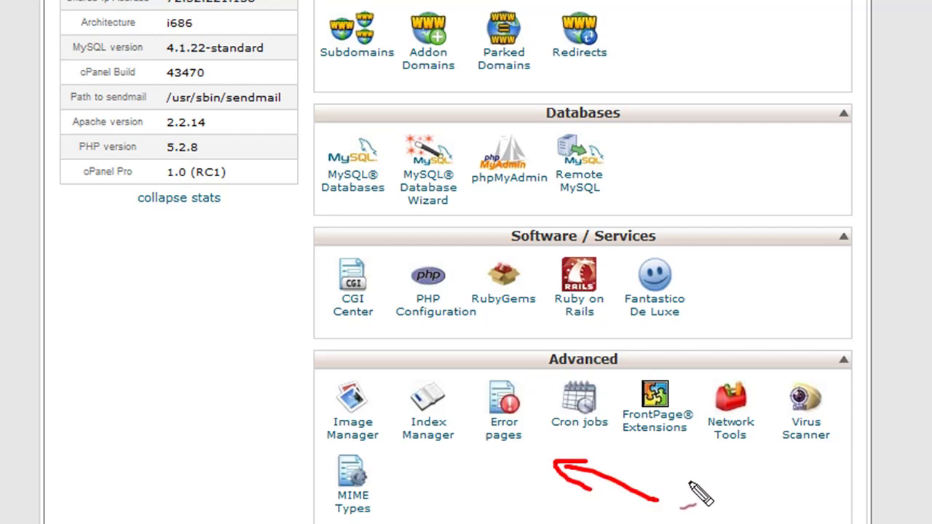
key("Escape")
scroll(687, 481, "up", 10)
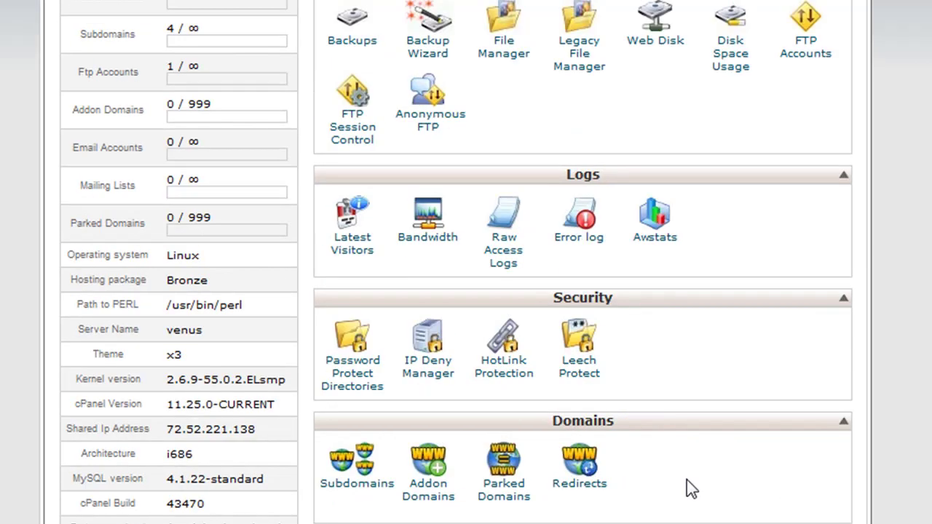